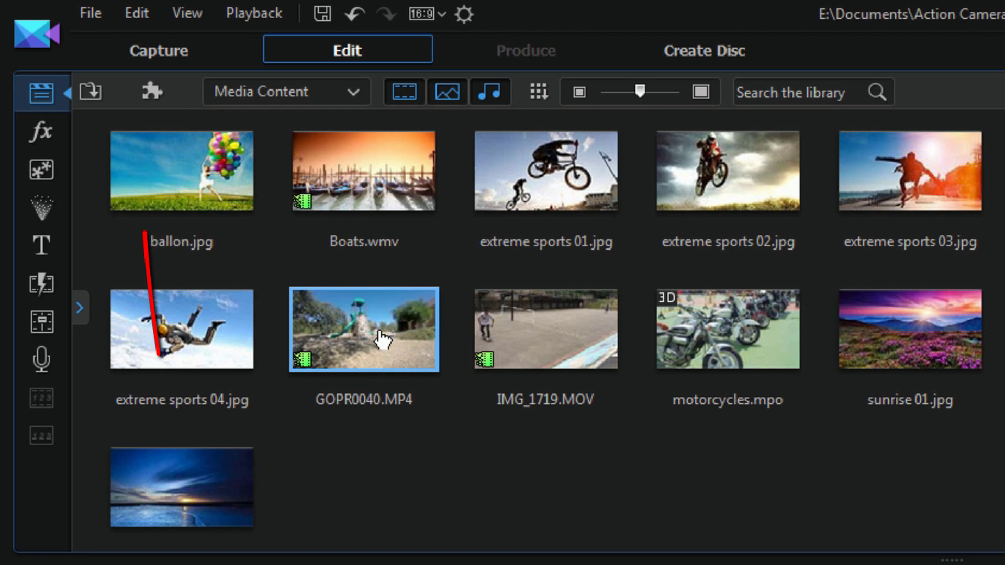
Drag GOPR0040.MP4 from the media library onto video track 1, starting at 00:00:11:01.
click(161, 86)
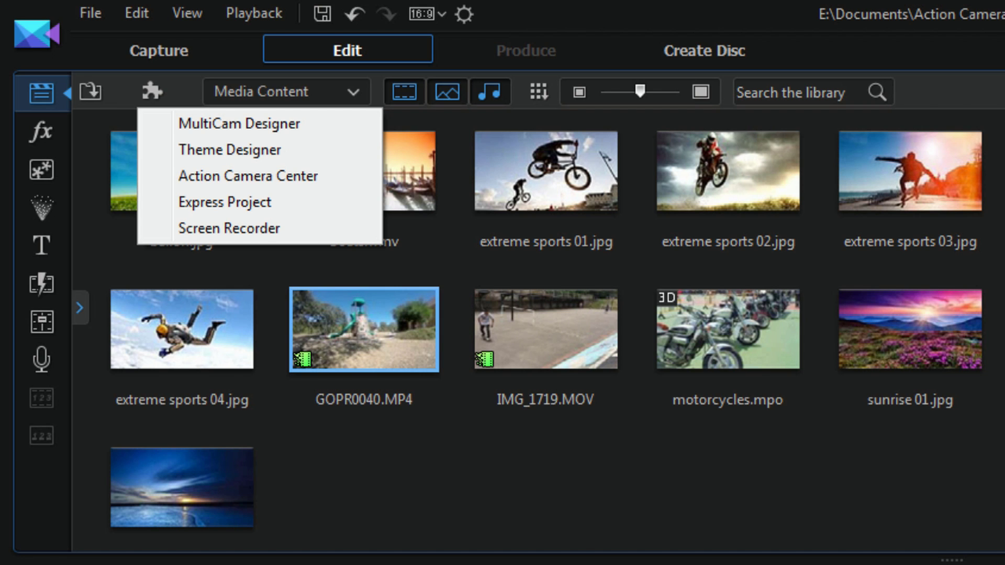
click(558, 538)
drag(366, 329, 345, 496)
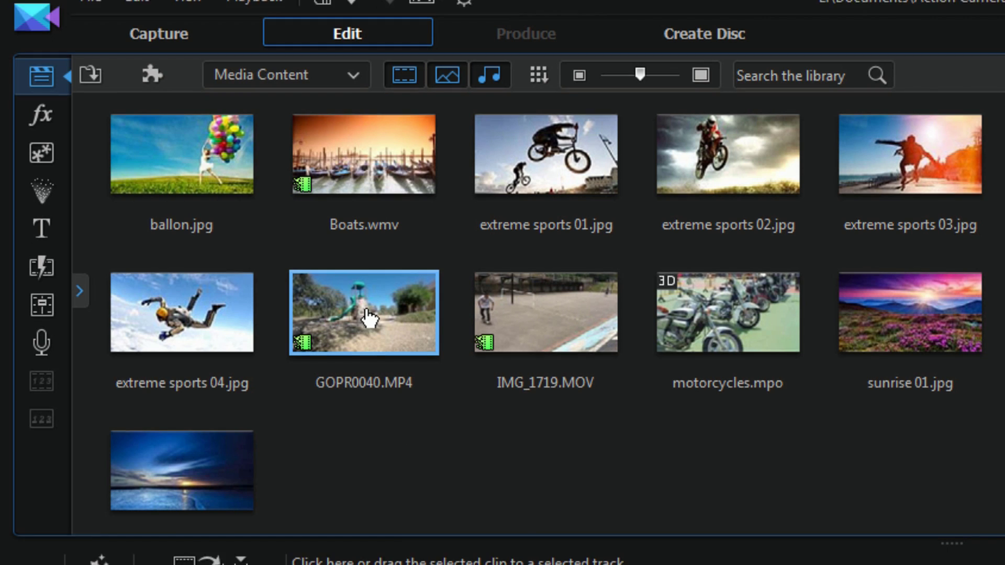
drag(345, 260, 348, 462)
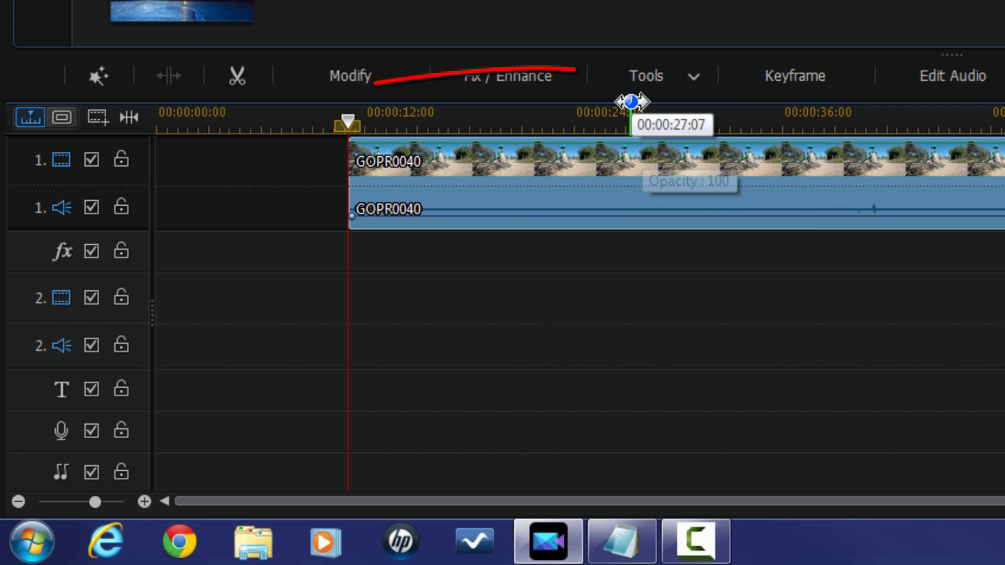
Launch Action Camera Center for GOPR0040 from the Tools dropdown.
click(698, 84)
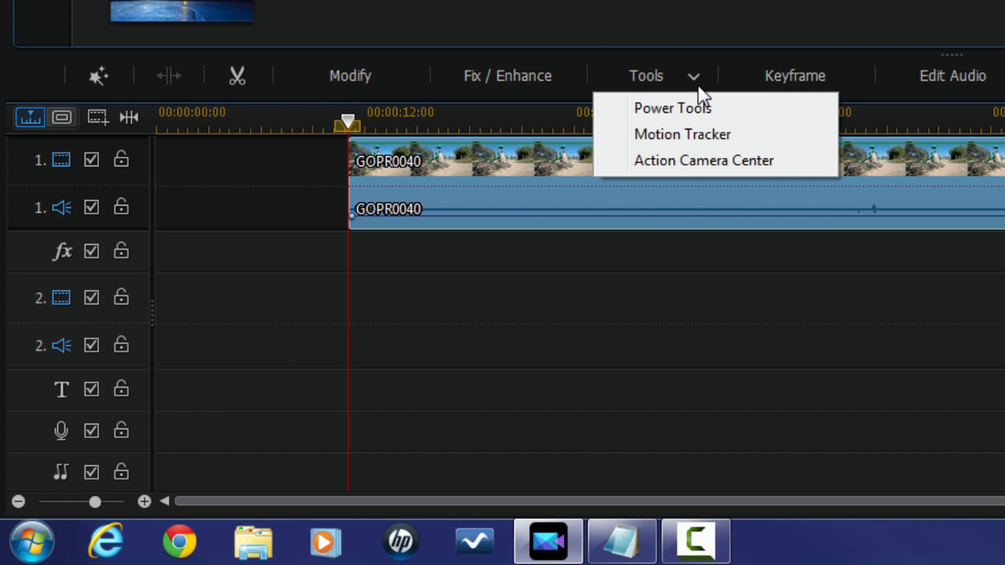
click(686, 166)
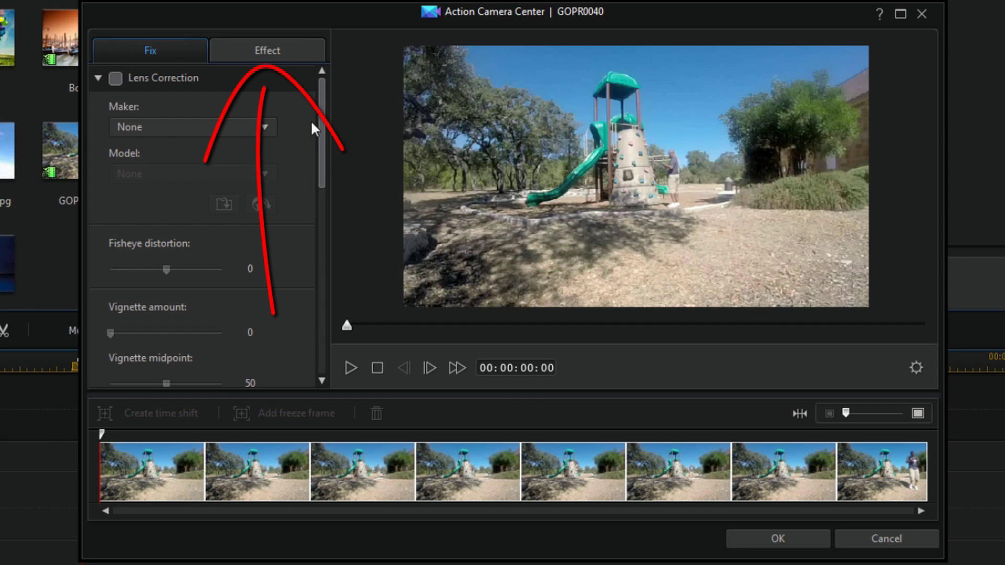
Show the Effect tab's replay and speed options and scrub to about 00:00:29:12.
click(272, 51)
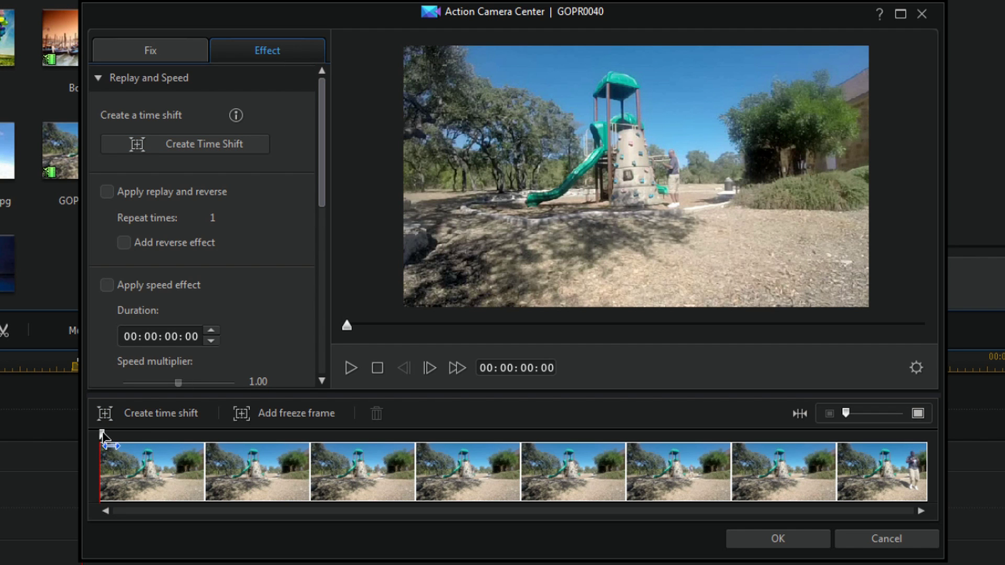
drag(102, 431, 562, 496)
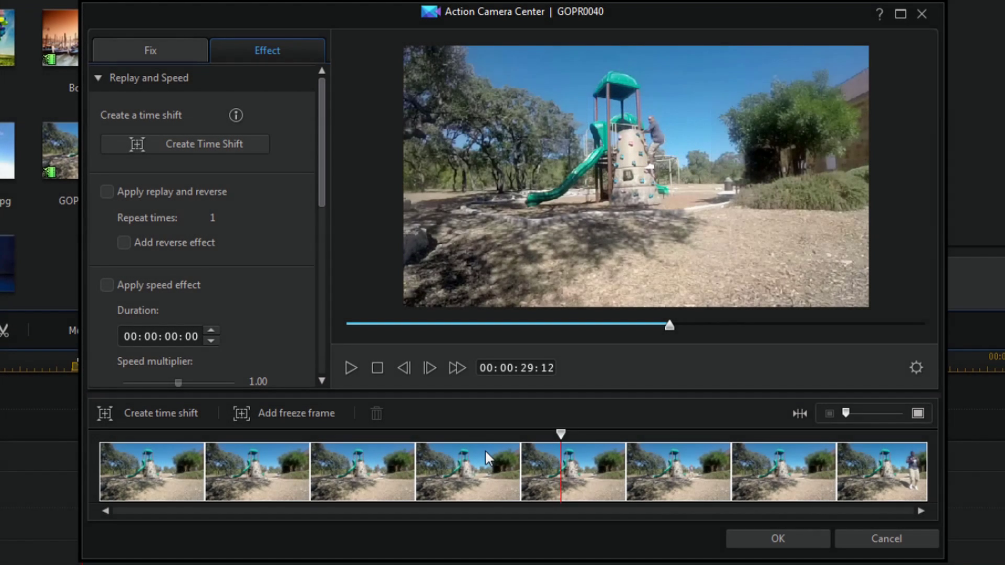
Create a time shift near 00:00:30 and trim its end so it lasts 00:00:00:23.
click(174, 148)
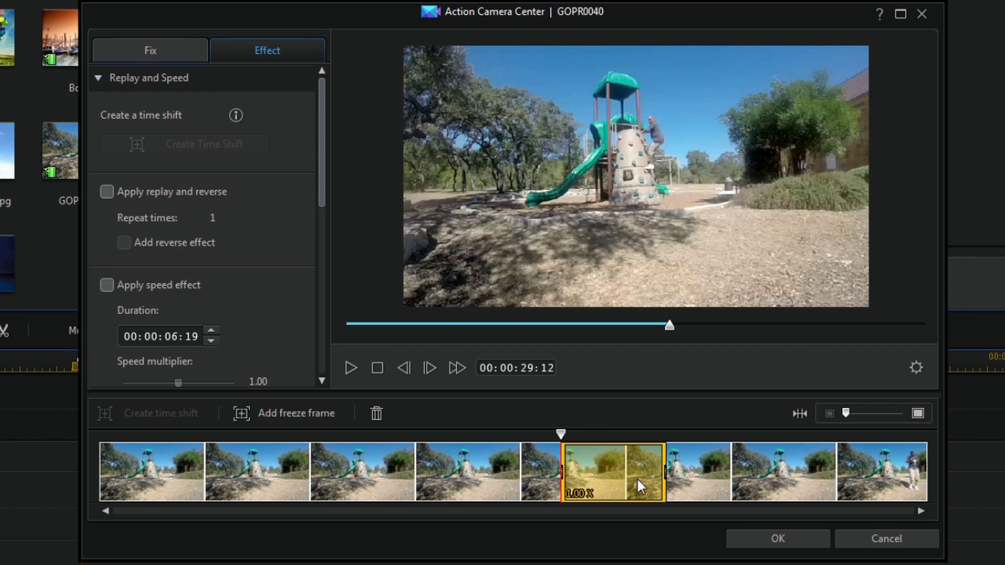
click(663, 473)
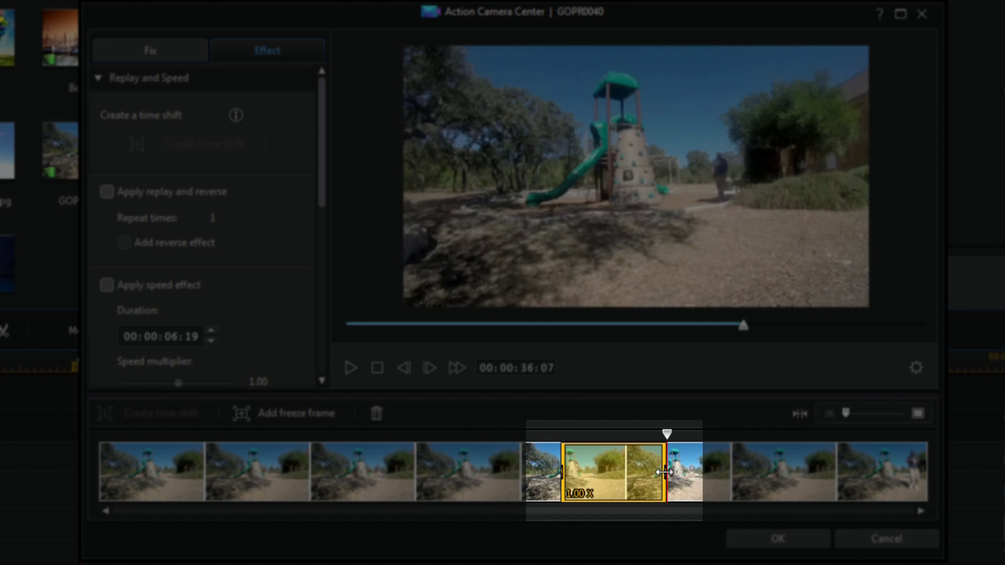
drag(663, 472, 575, 484)
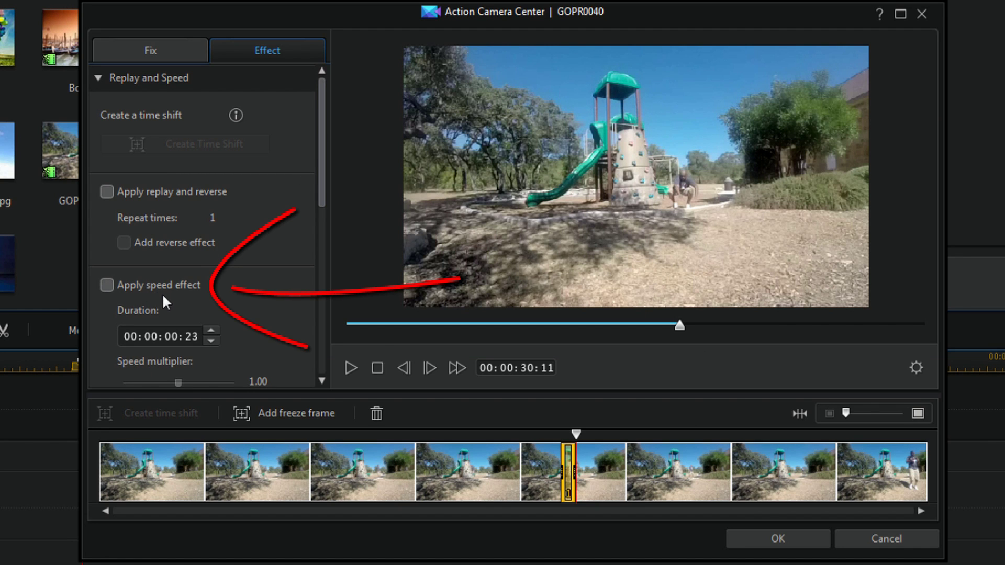
Apply a 0.10 speed multiplier to the time shift, stretching it to 00:00:09:14, and preview it.
click(104, 284)
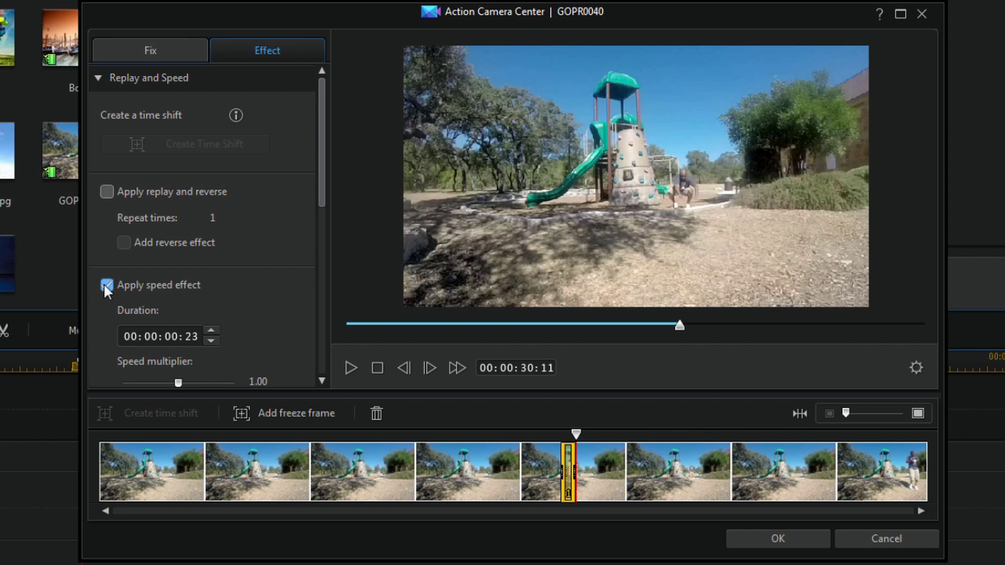
drag(325, 155, 325, 185)
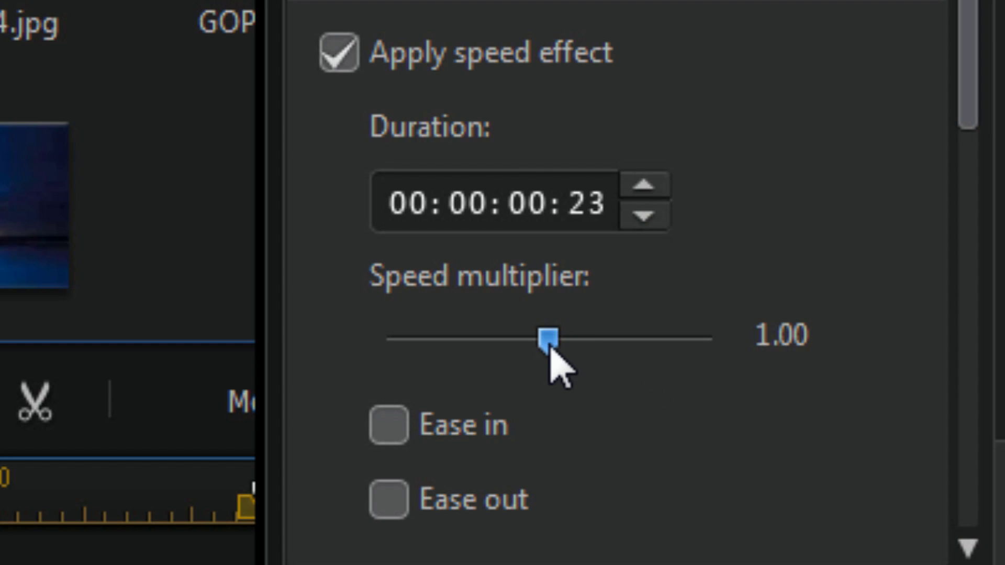
drag(550, 350, 336, 358)
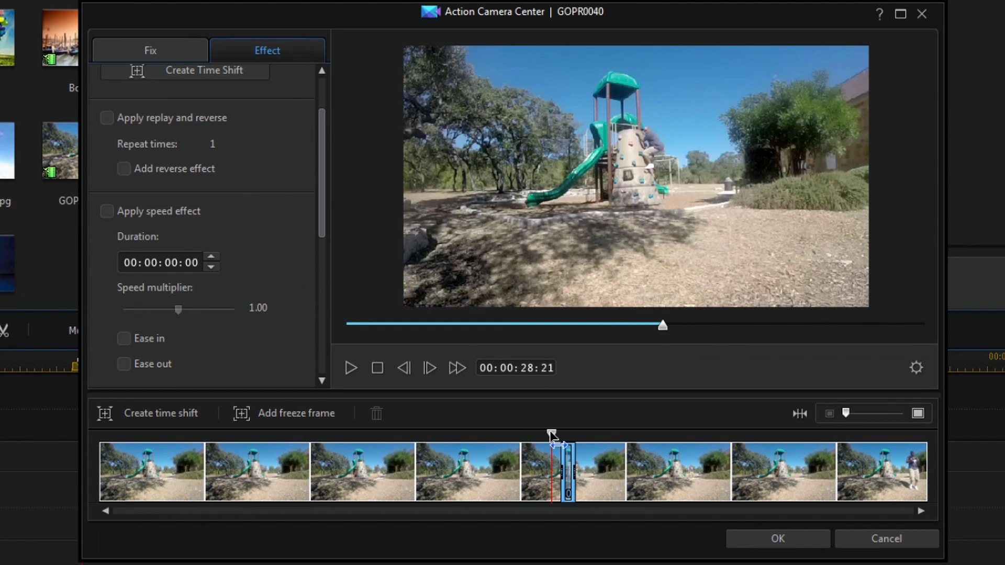
drag(551, 433, 548, 433)
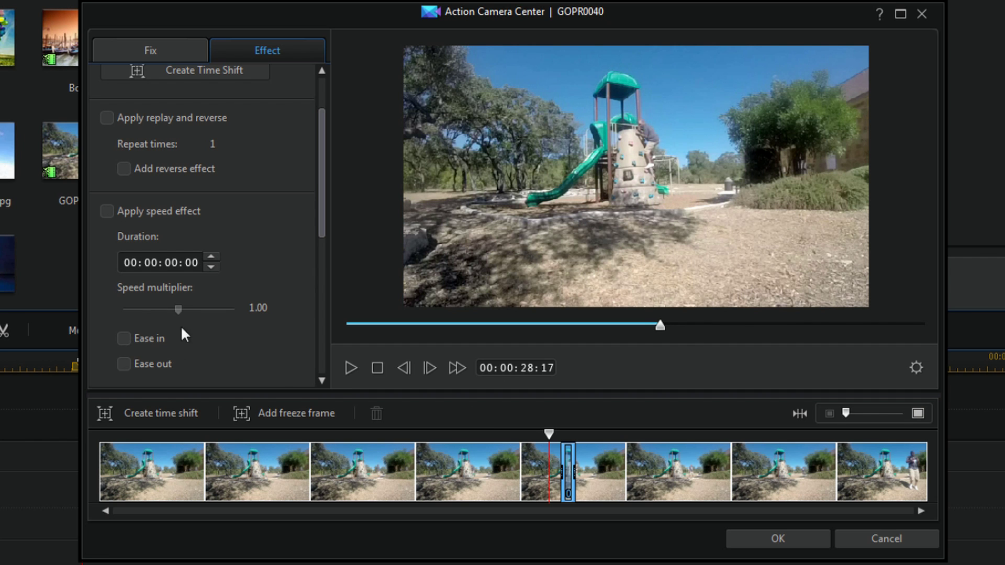
key(space)
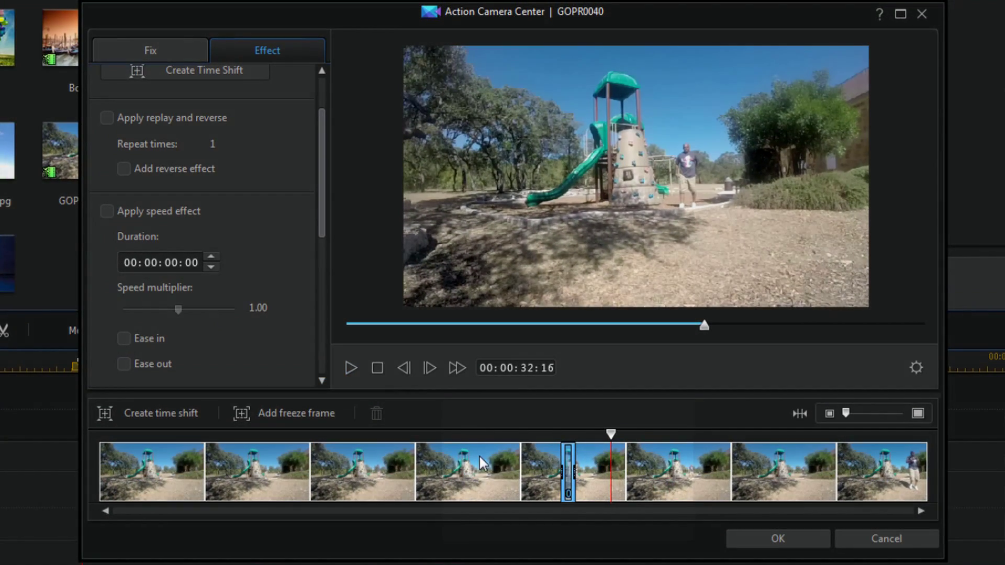
drag(610, 434, 568, 433)
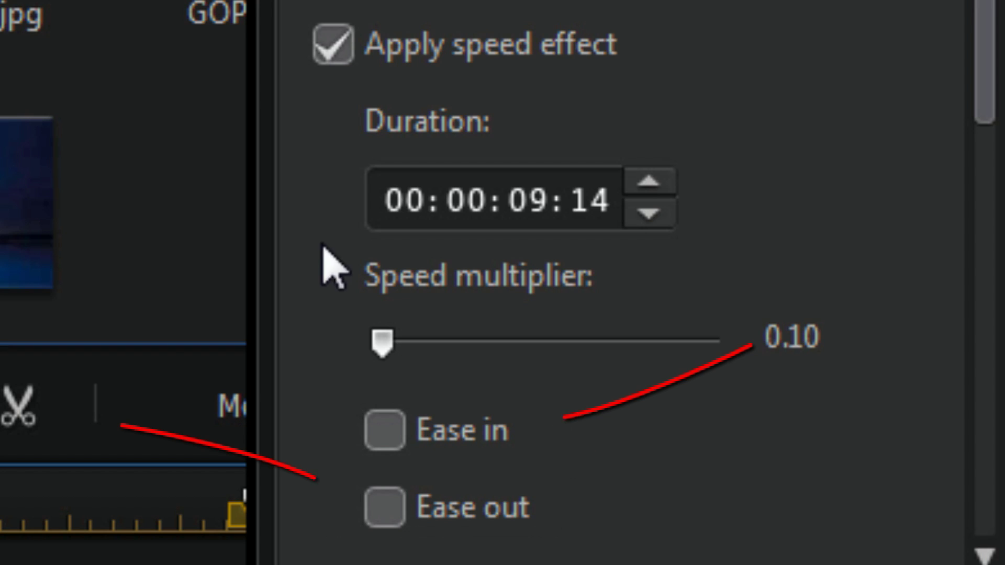
Tick Ease in and Ease out for the 0.10x slowed section.
click(385, 442)
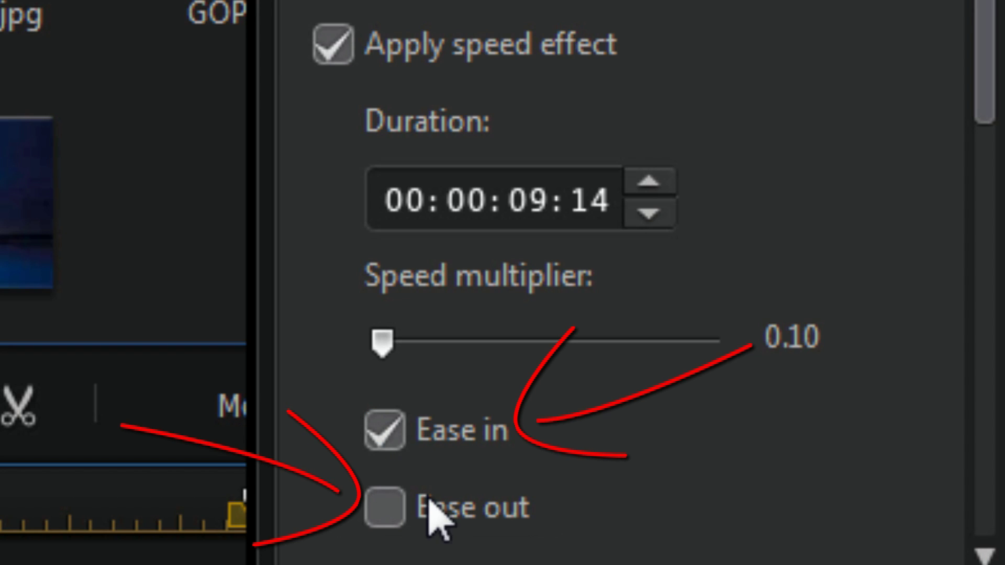
click(381, 515)
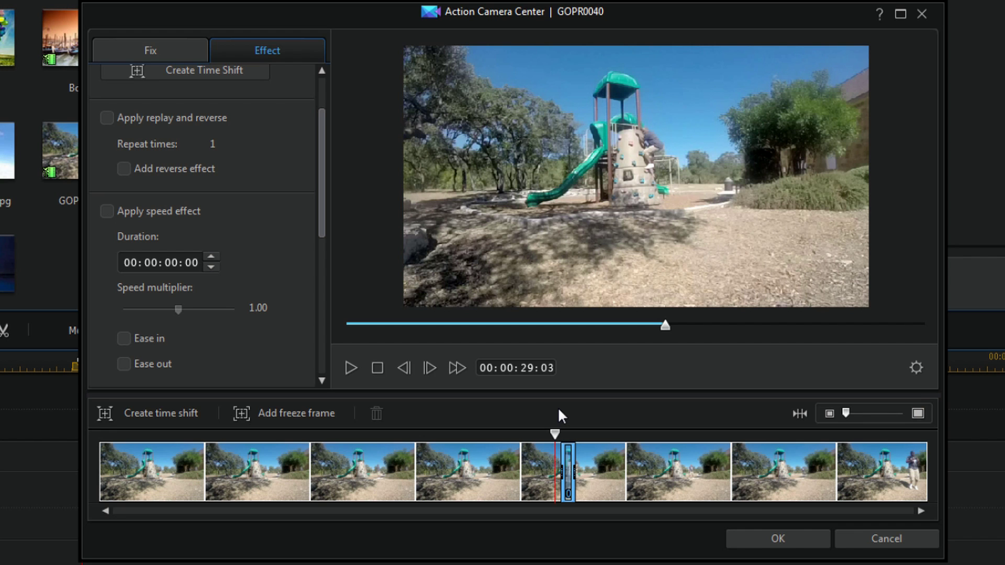
Play and stop a preview of the slow-motion section.
key(space)
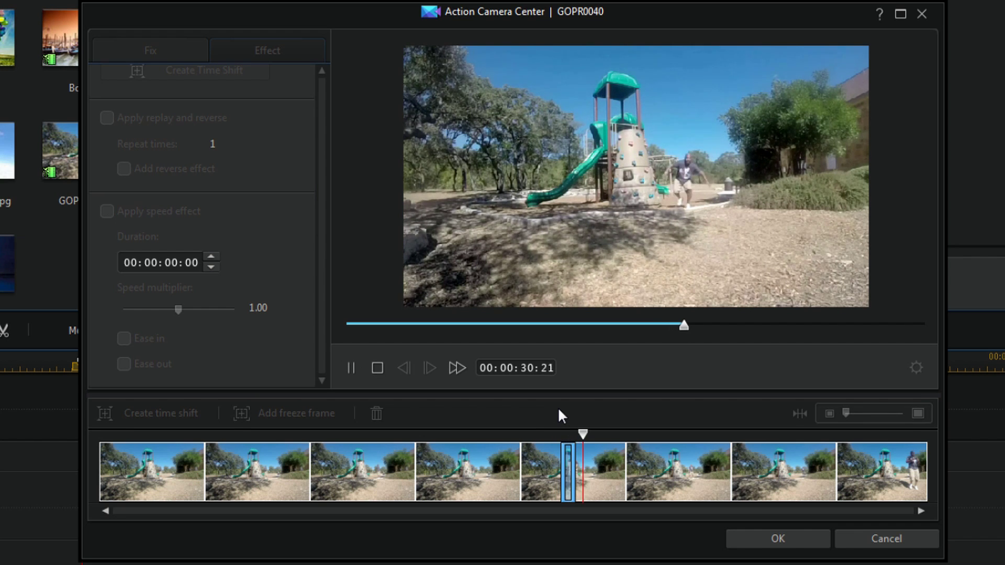
key(space)
drag(586, 432, 569, 433)
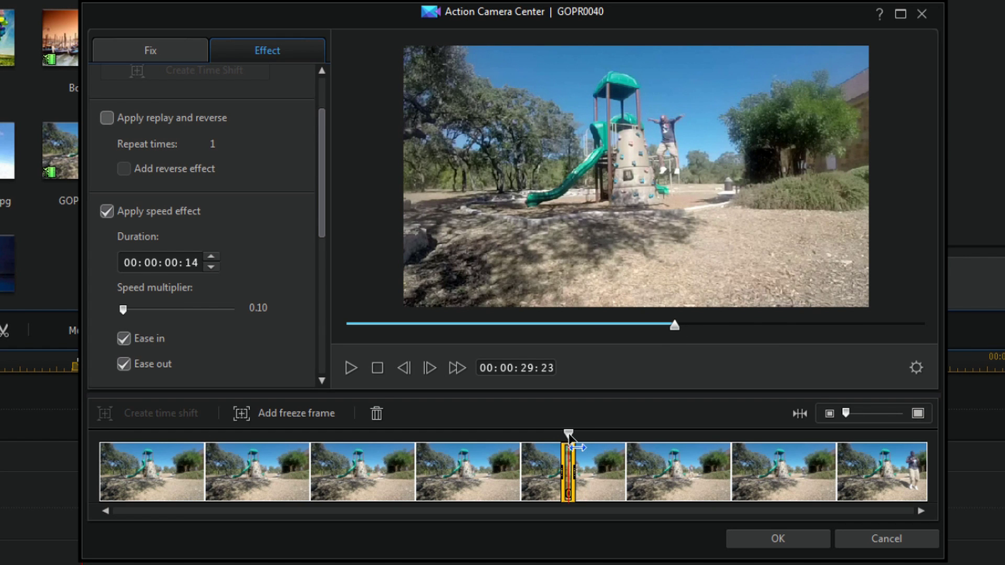
Drag the time shift's edges outward so the slowed section lasts 00:00:09:08.
click(562, 468)
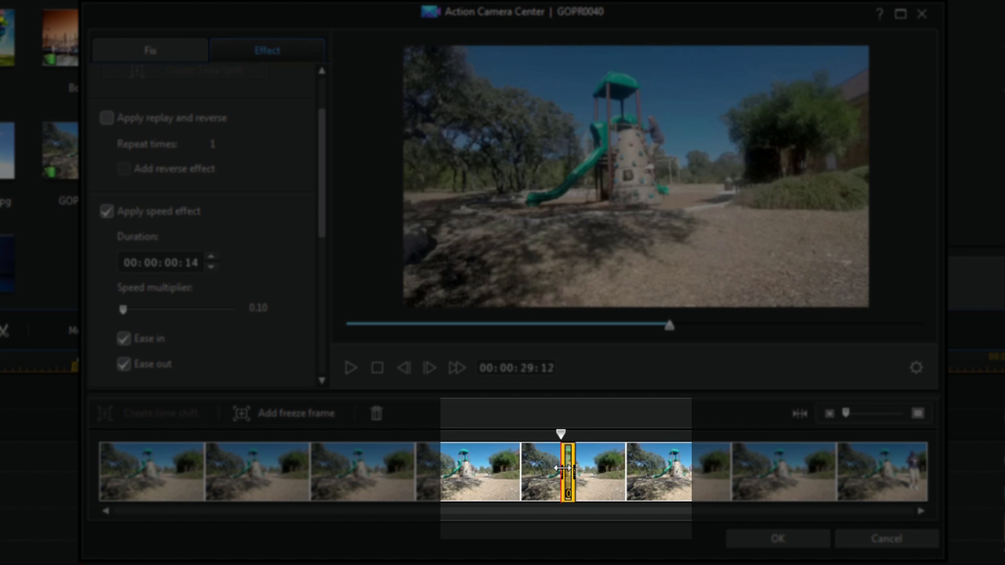
drag(561, 467, 557, 468)
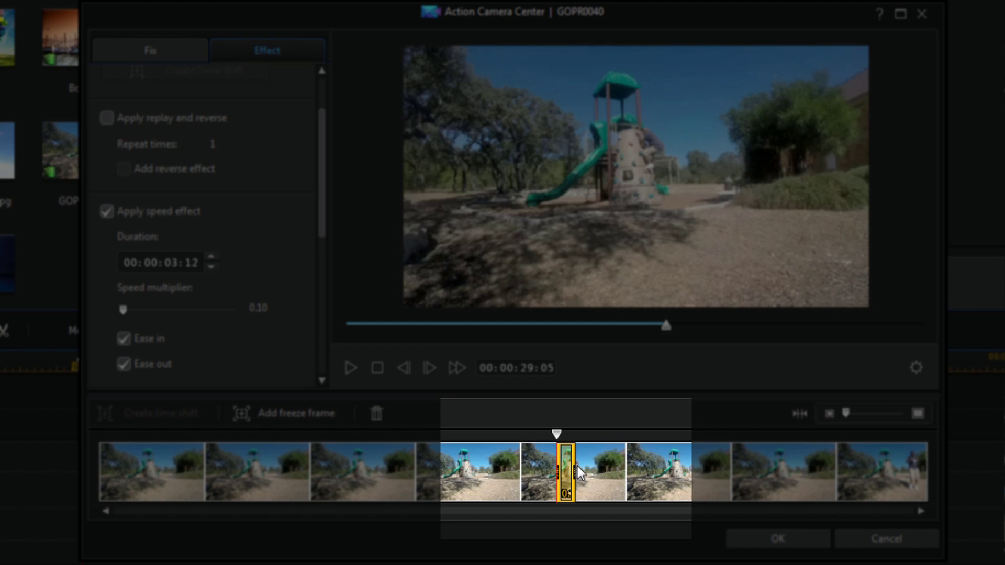
drag(572, 469, 584, 469)
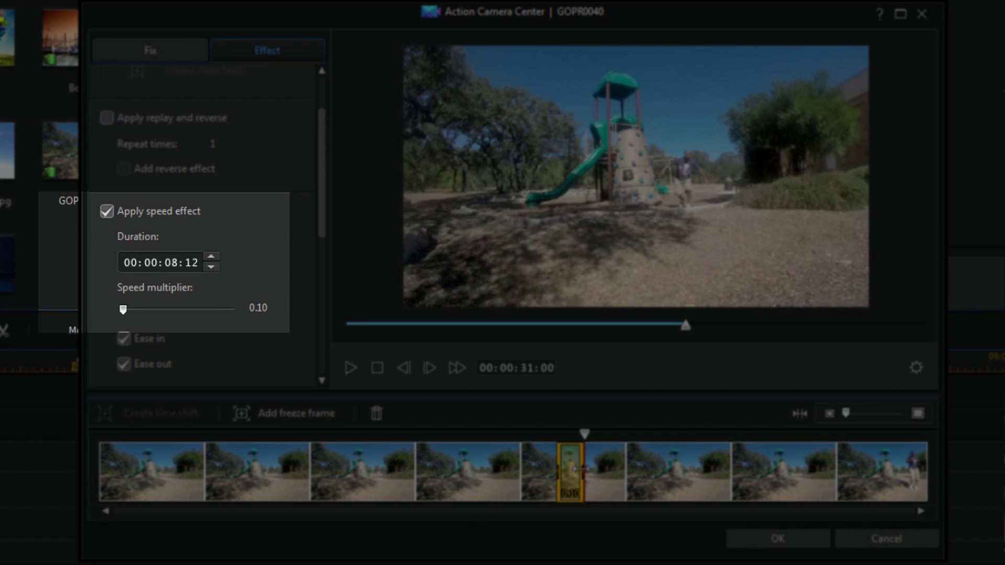
drag(559, 479, 551, 475)
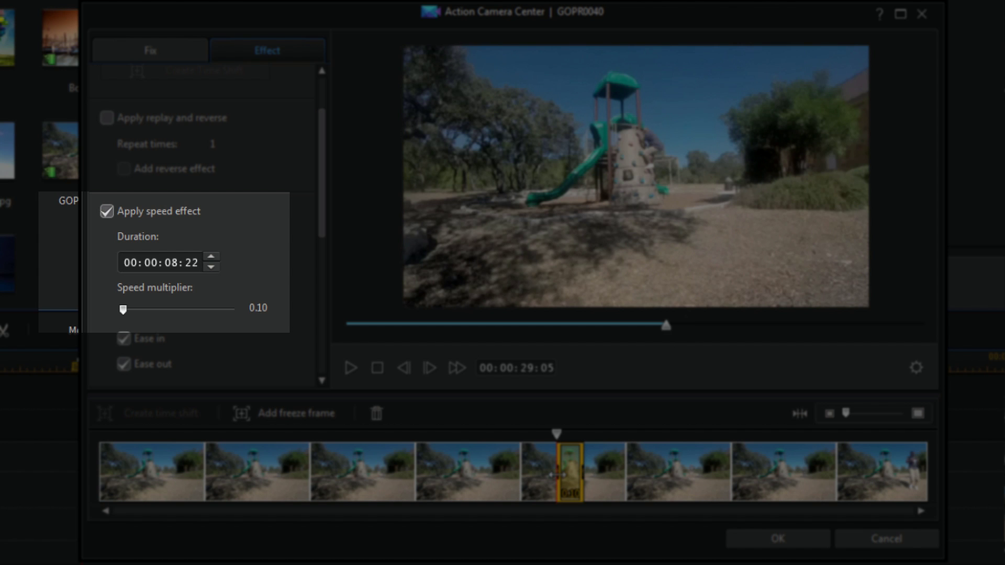
drag(551, 475, 549, 474)
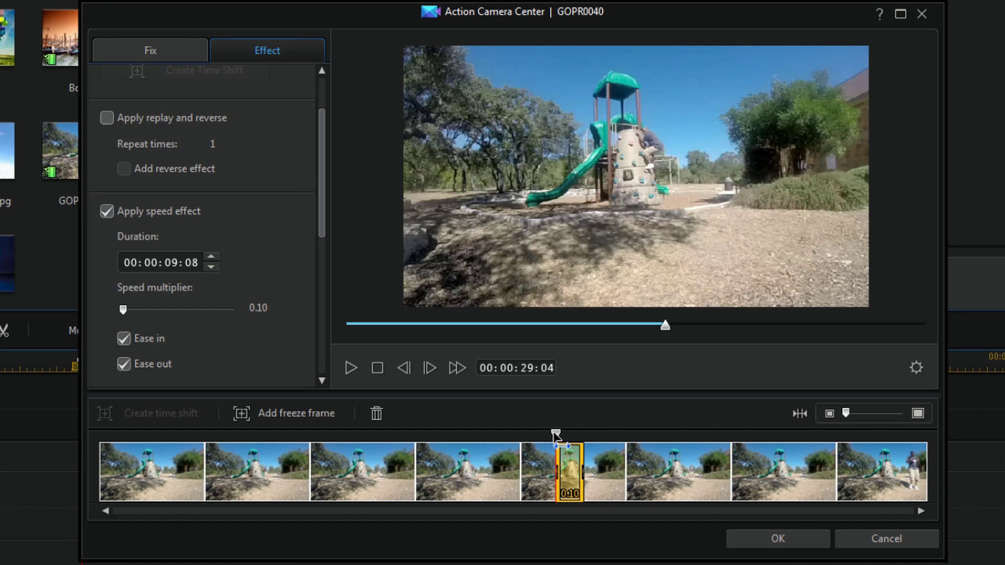
drag(555, 434, 543, 435)
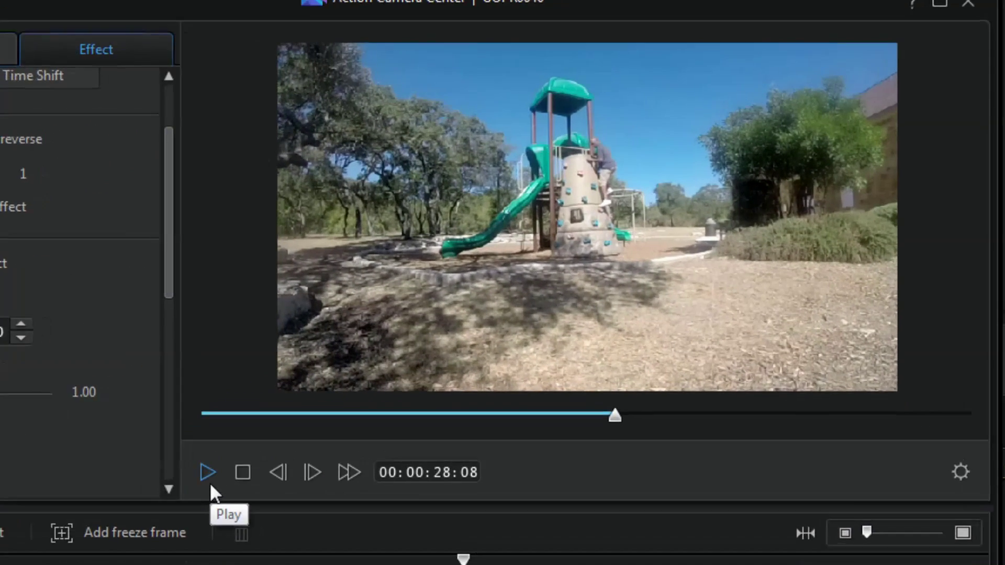
click(209, 473)
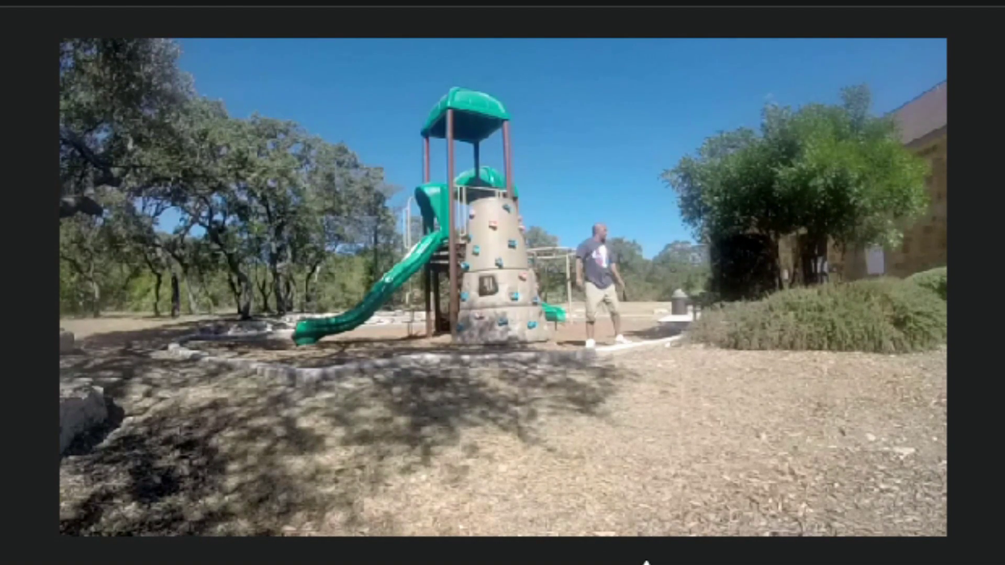
key(Escape)
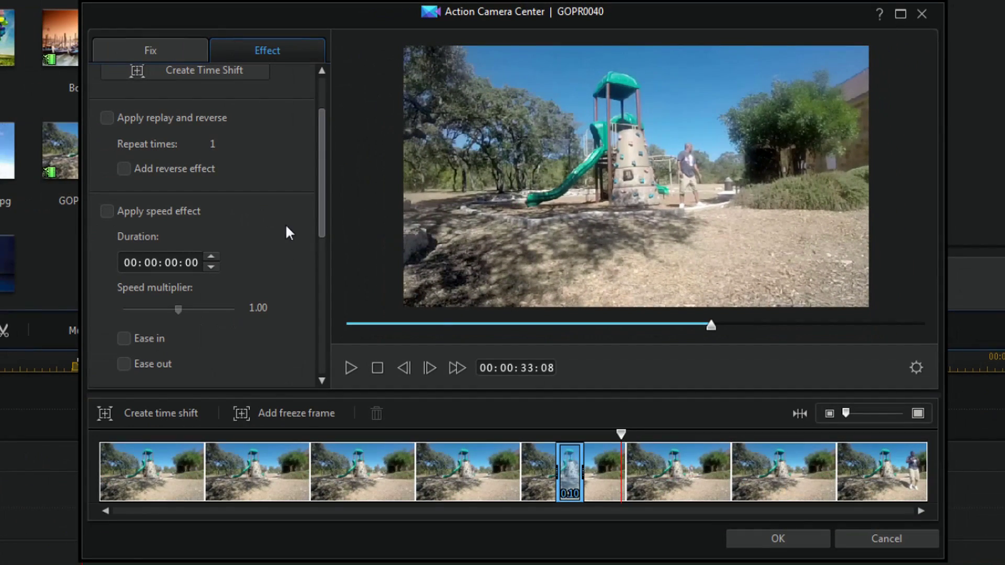
drag(620, 433, 567, 435)
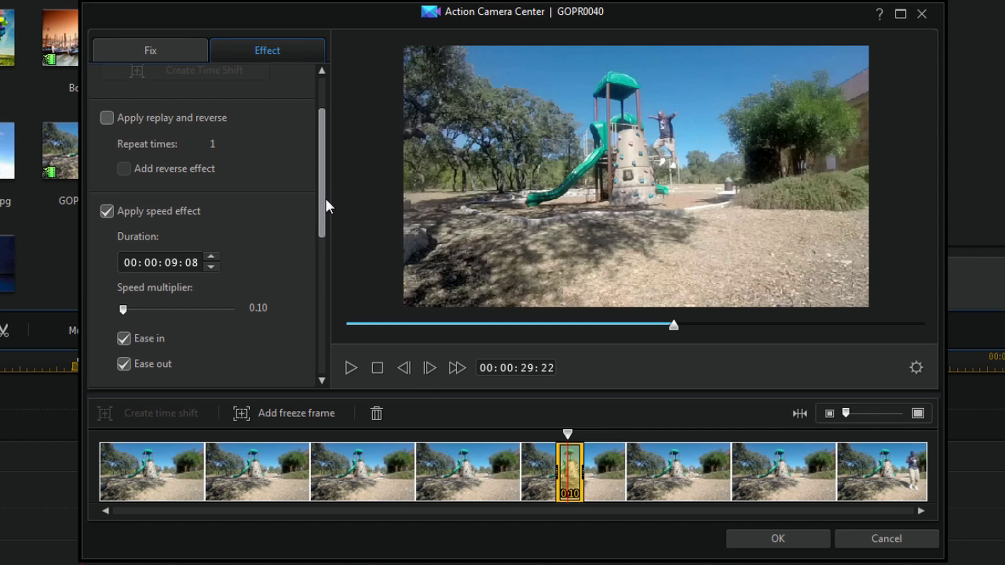
scroll(322, 204, up, 2)
scroll(321, 196, down, 1)
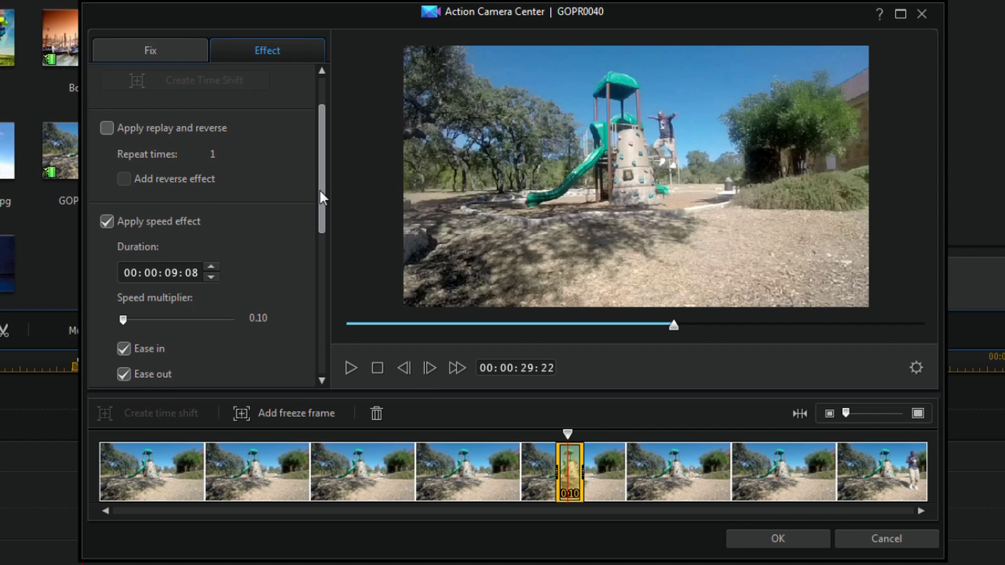
Enable Apply replay and reverse on the slowed section with Repeat times set to 1.
drag(320, 190, 321, 157)
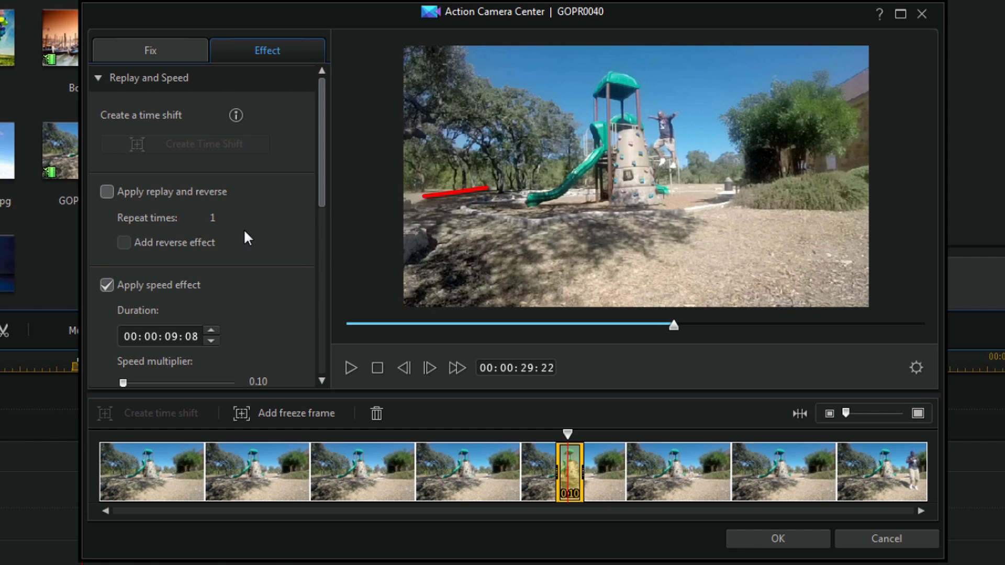
click(106, 191)
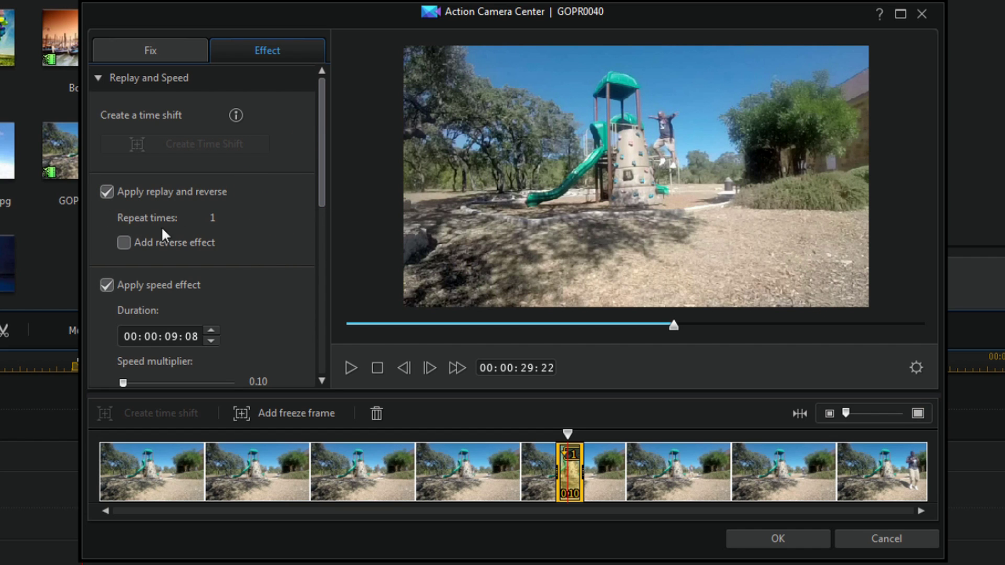
click(229, 214)
click(229, 214)
drag(320, 143, 331, 218)
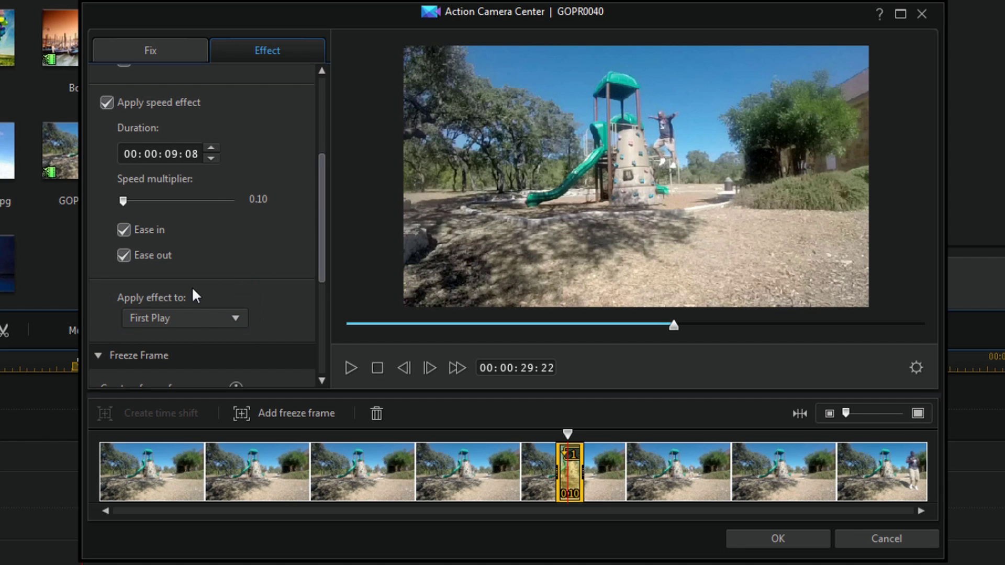
drag(320, 245, 319, 167)
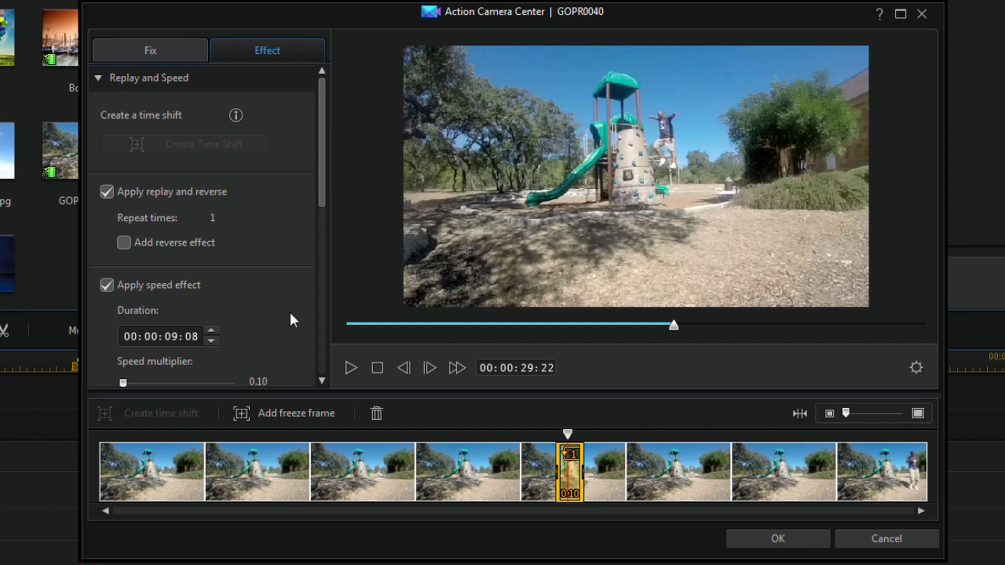
drag(567, 432, 547, 433)
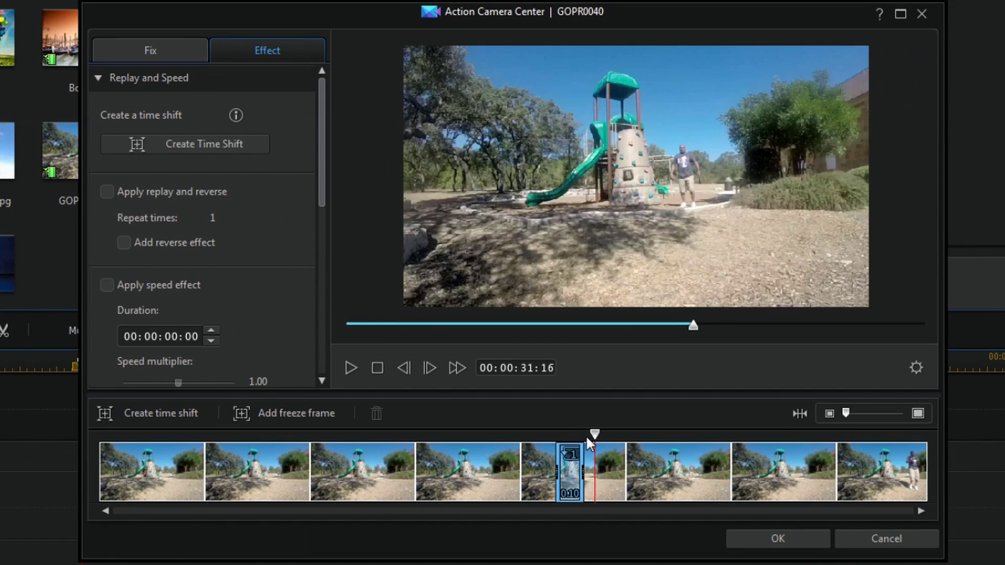
drag(596, 433, 564, 433)
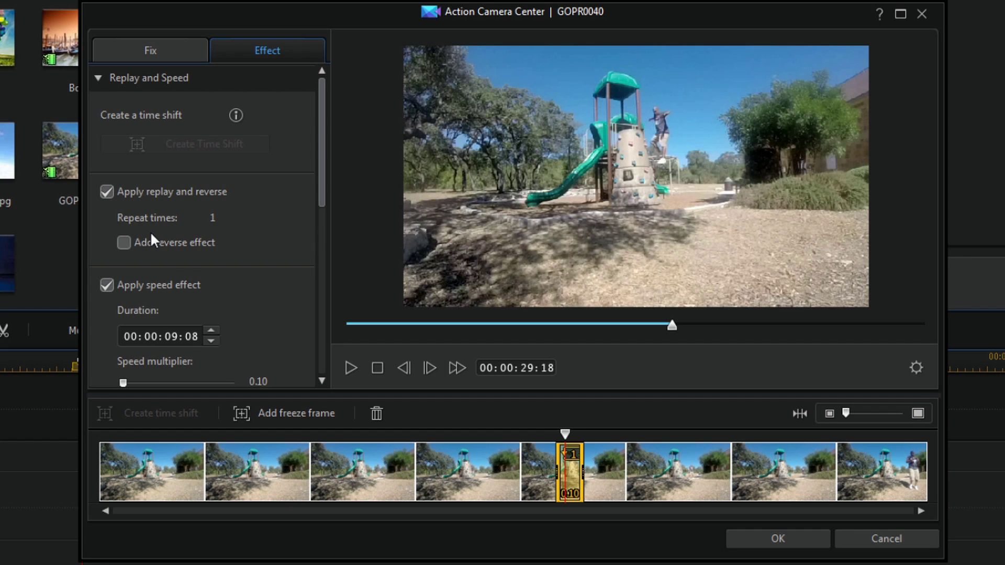
Add the reverse effect to the replay and preview the result.
click(124, 244)
drag(565, 444, 548, 434)
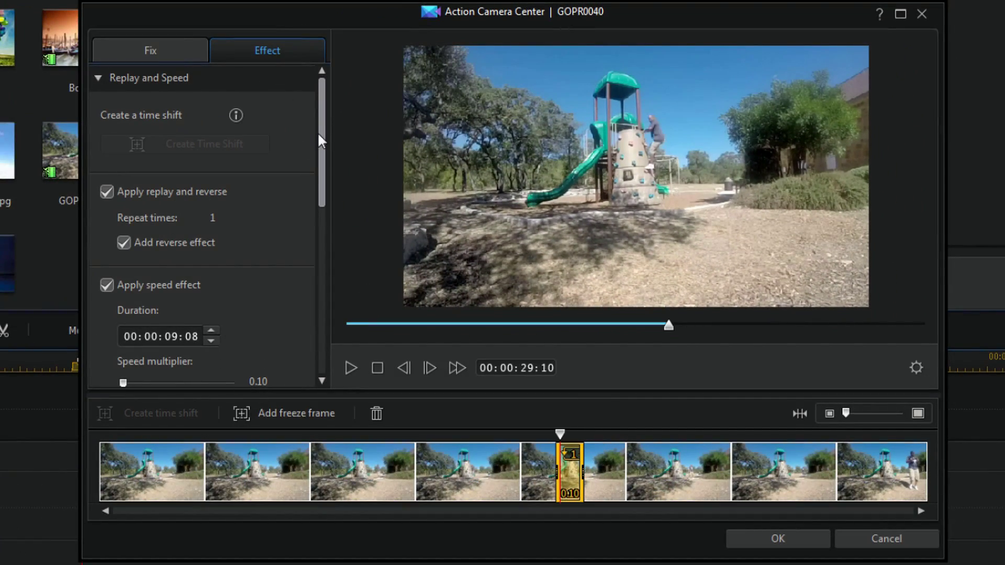
drag(319, 129, 332, 213)
Set the speed effect's Apply effect to option to Last Play.
click(243, 301)
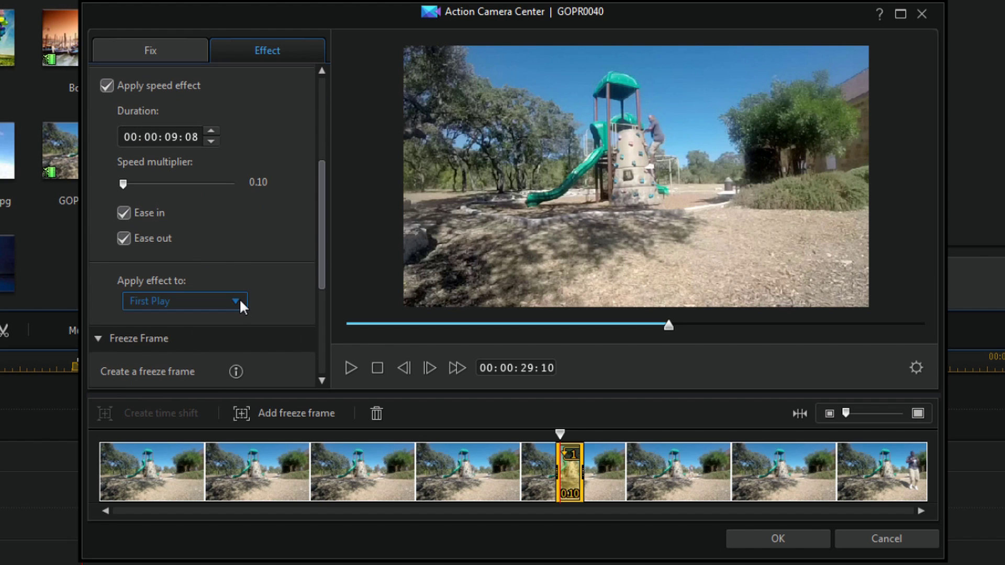
click(199, 343)
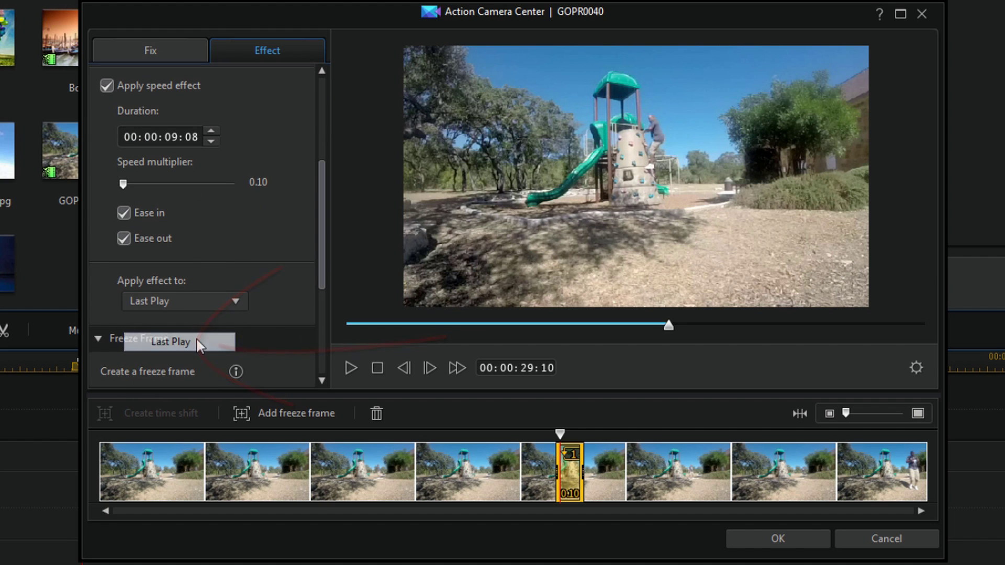
drag(318, 220, 345, 173)
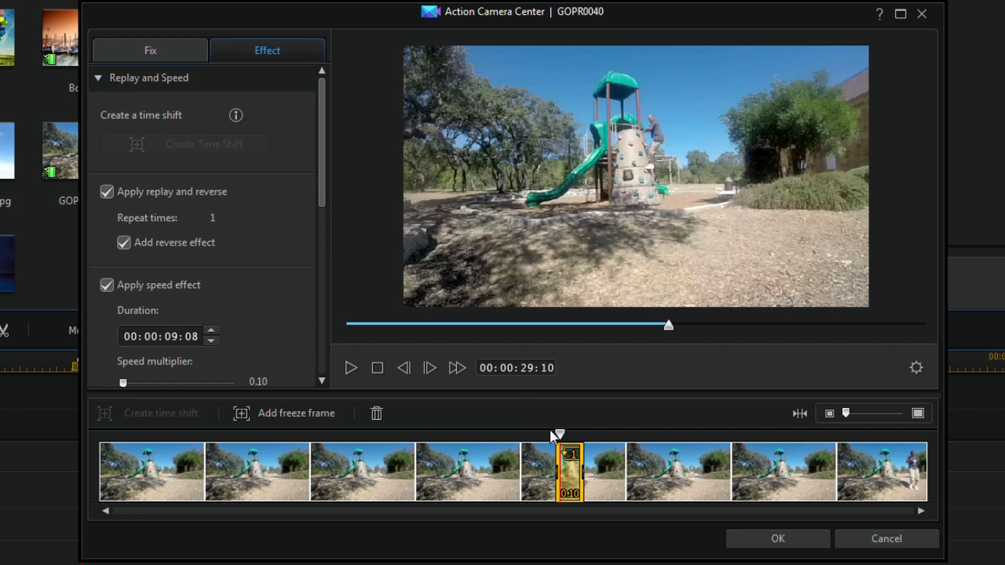
drag(559, 435, 549, 434)
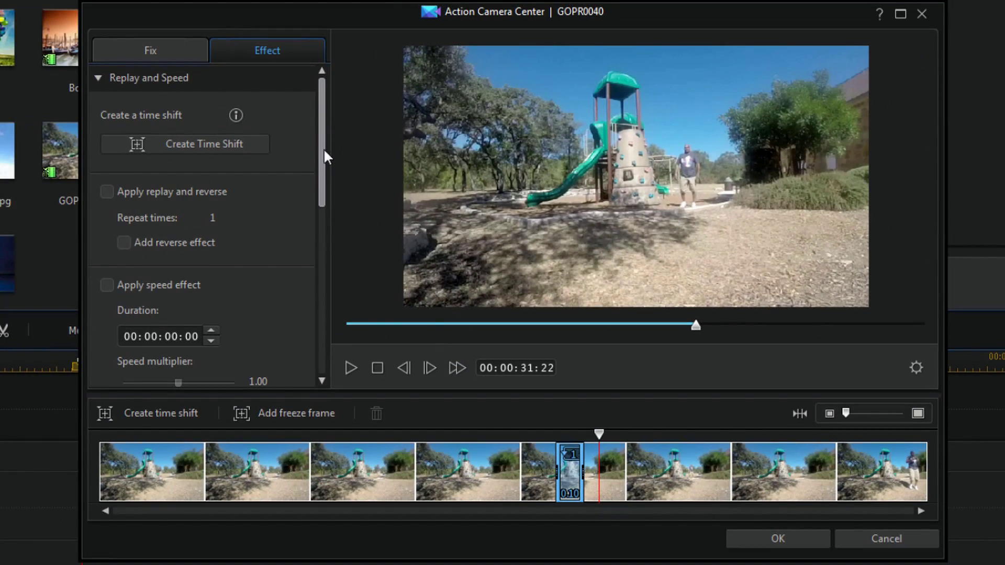
Reselect the slow-motion section and scrub to the jump at 29:23 with Freeze Frame showing.
drag(323, 149, 318, 212)
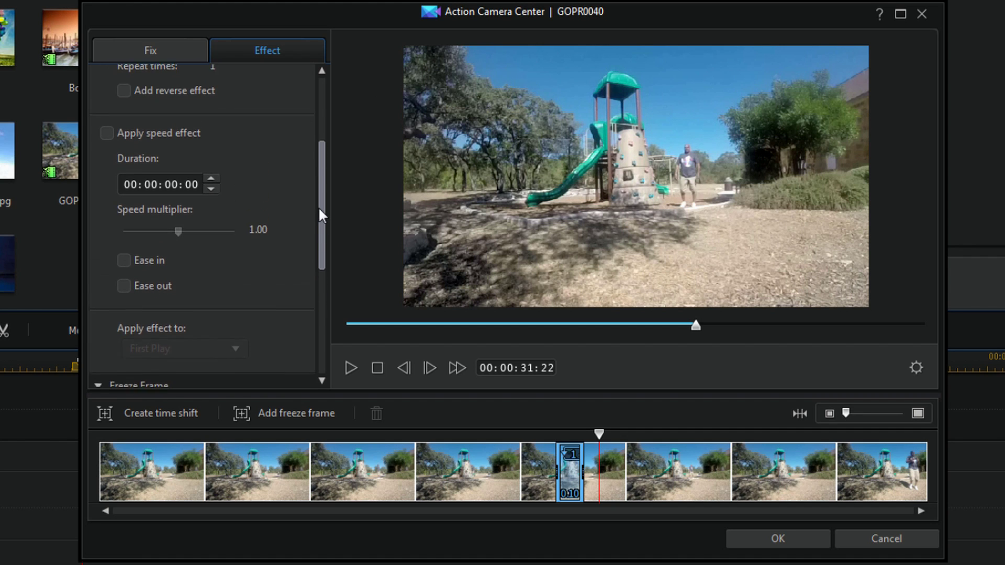
drag(599, 434, 568, 434)
drag(318, 201, 341, 330)
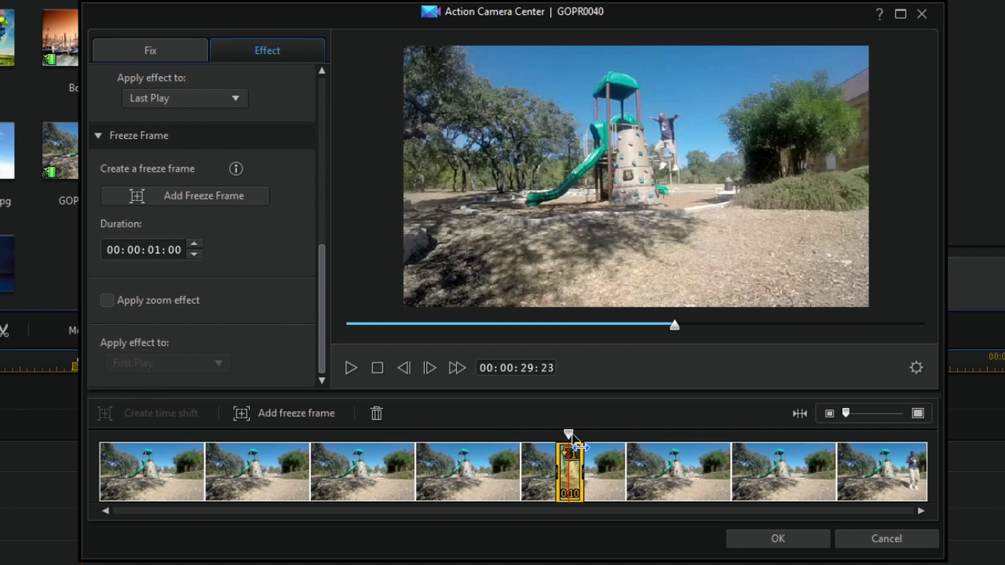
drag(568, 432, 568, 438)
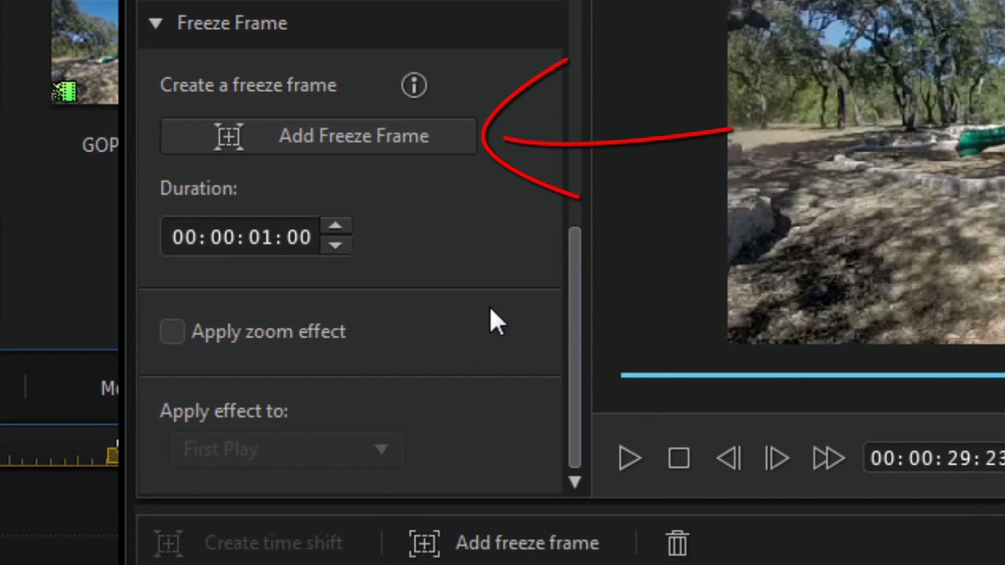
Add a 00:00:03:00 freeze frame at 29:23, applied to the Last Play.
click(328, 130)
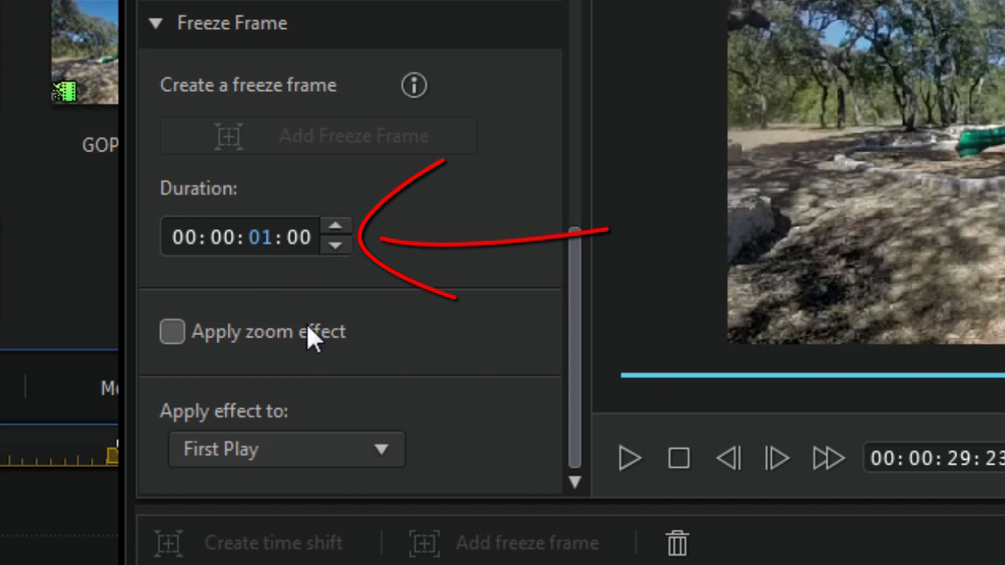
text(03)
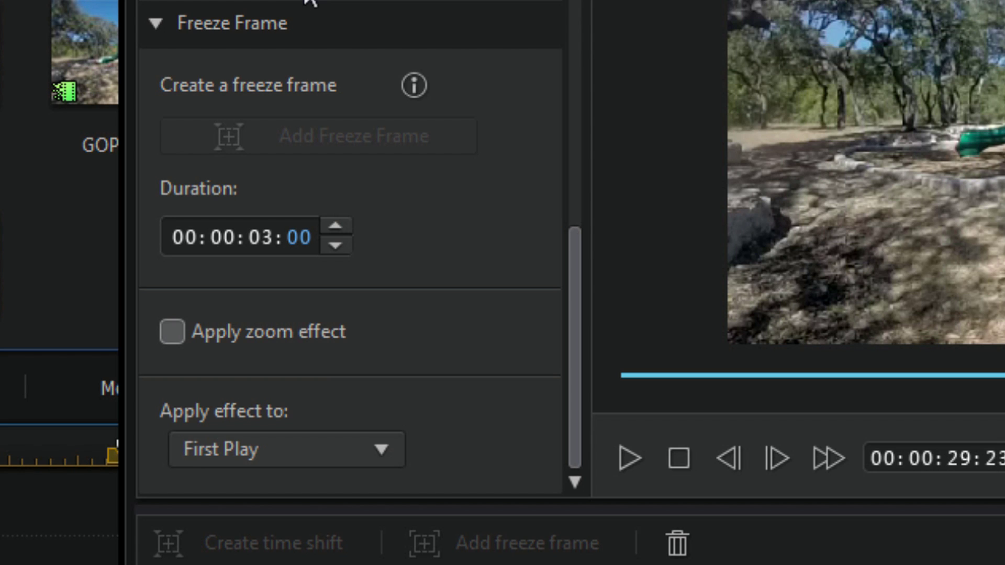
click(386, 450)
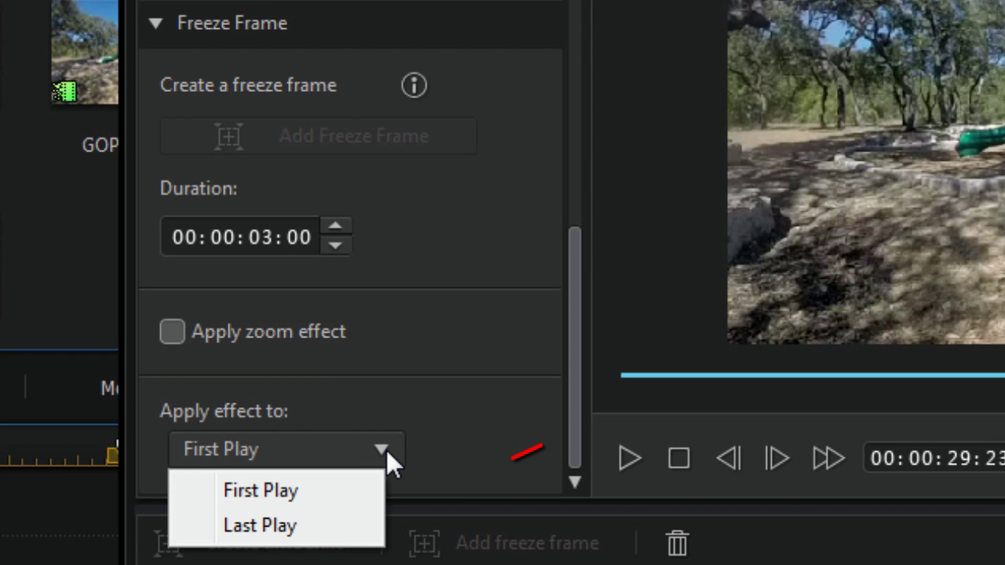
click(313, 527)
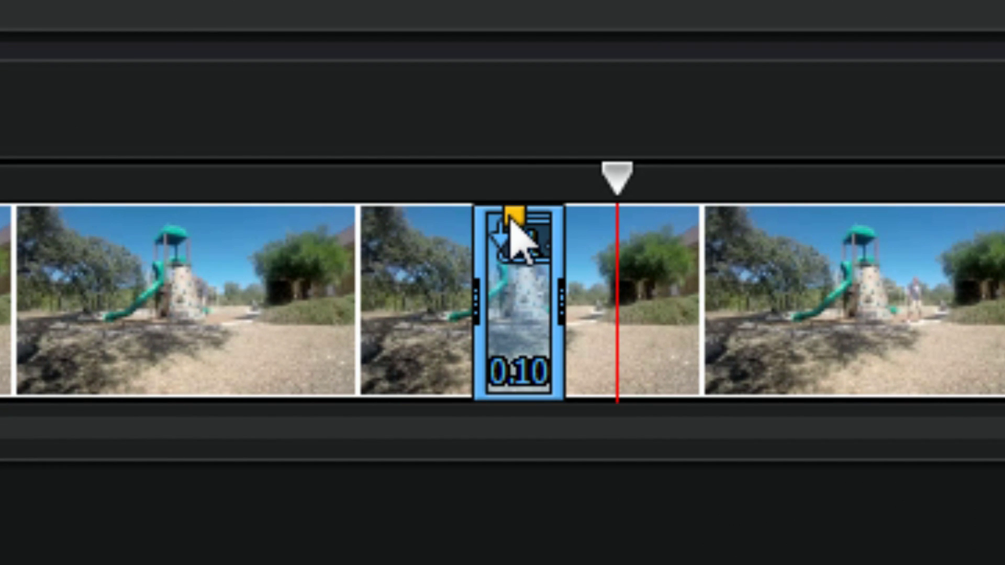
Select the short slow-motion section and turn on the freeze frame's zoom effect.
click(518, 240)
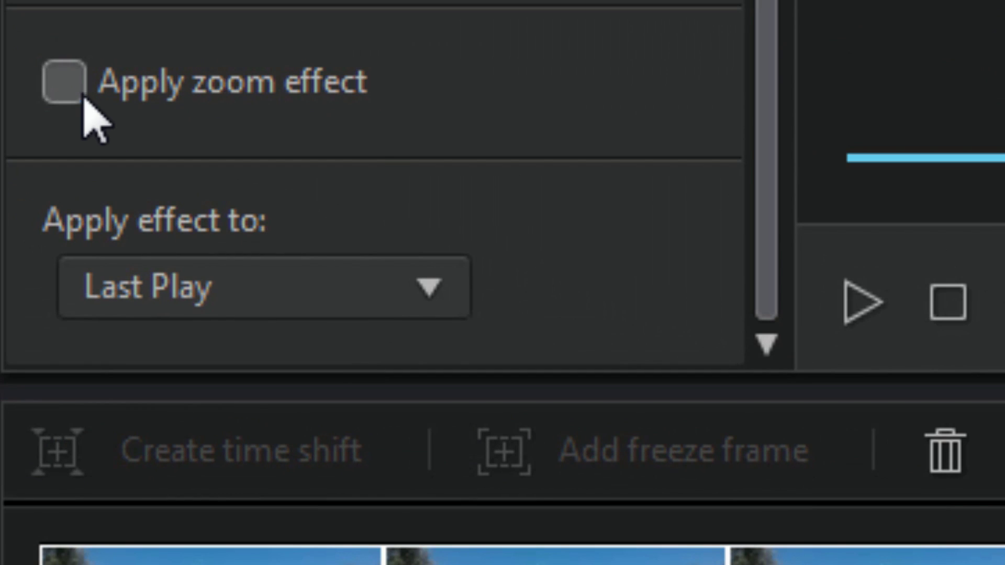
click(77, 88)
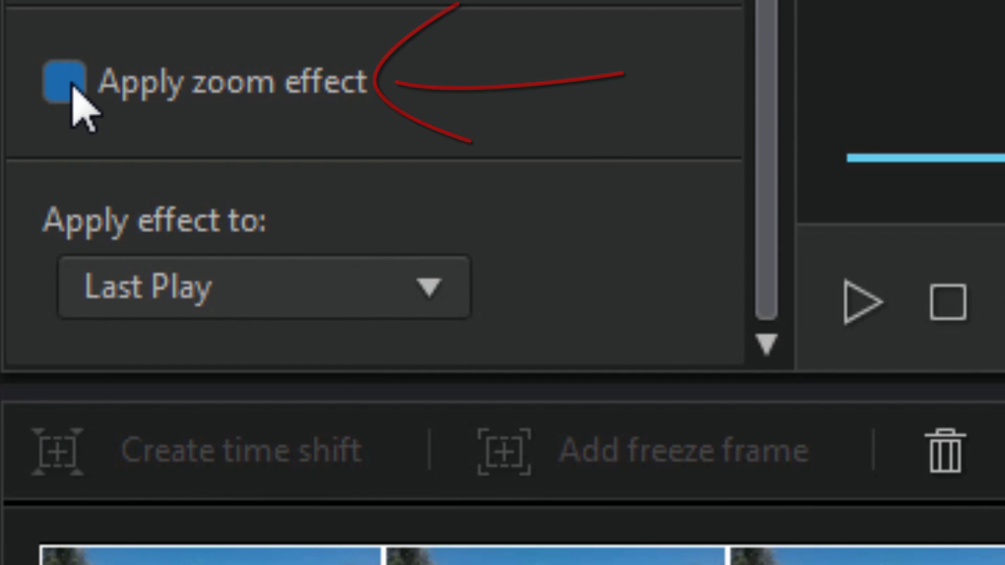
click(72, 87)
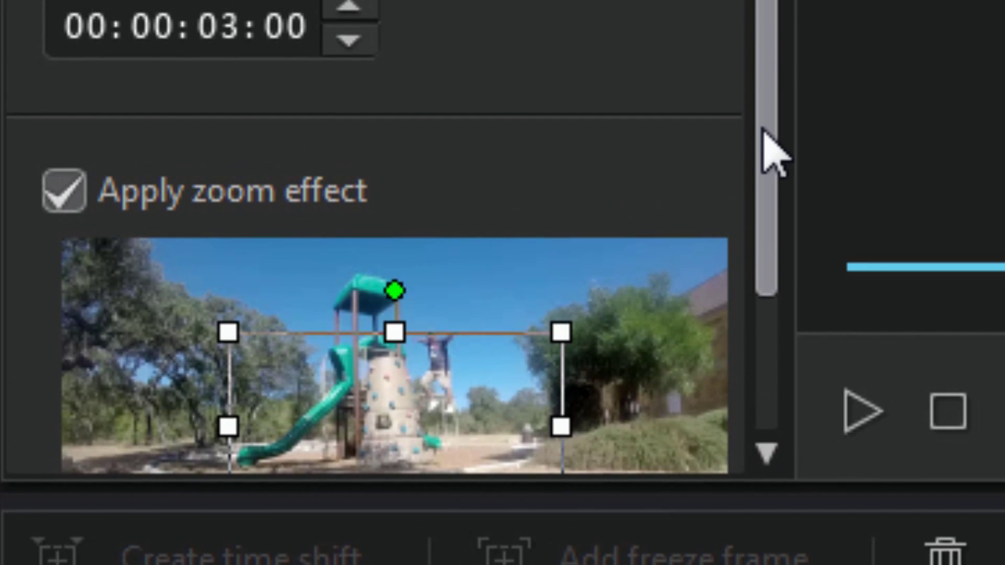
Tighten the zoom crop box around the person jumping from the play structure.
drag(768, 39, 763, 253)
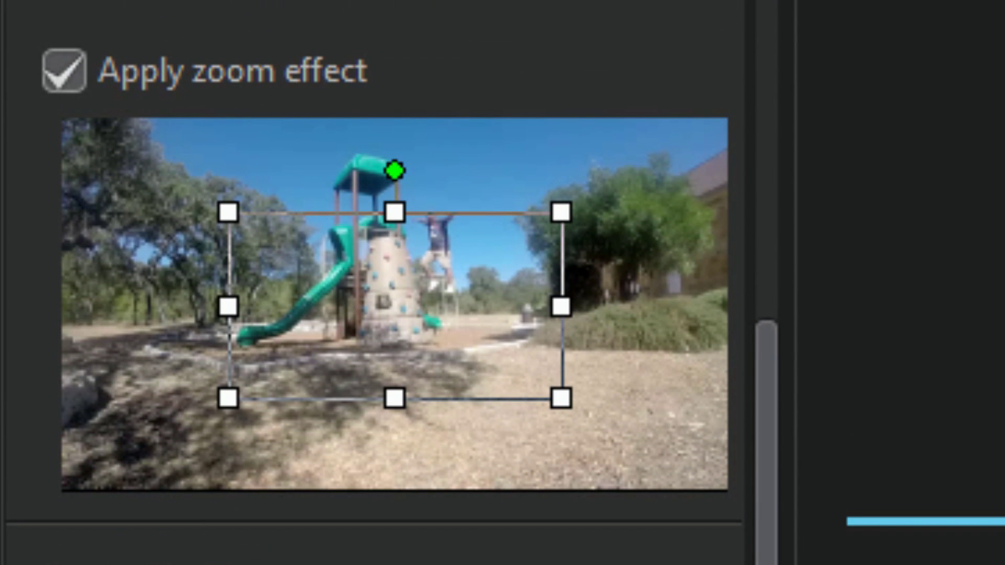
drag(219, 396, 367, 314)
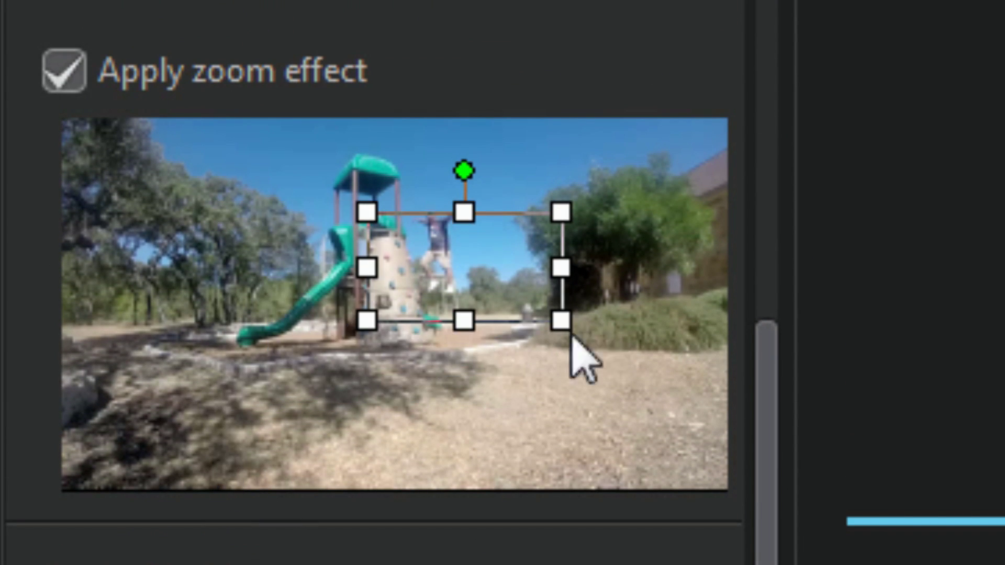
drag(561, 320, 499, 287)
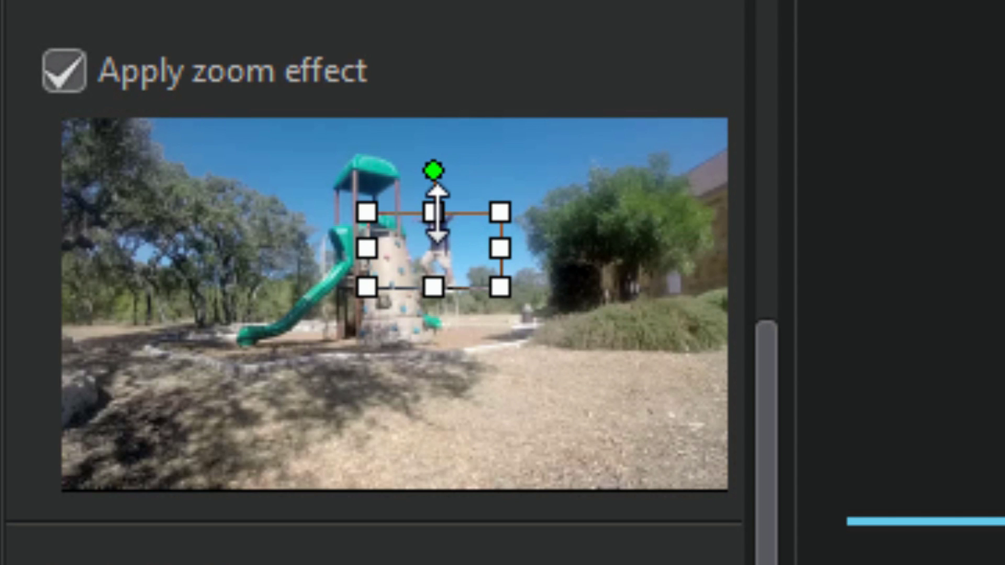
drag(435, 212, 432, 184)
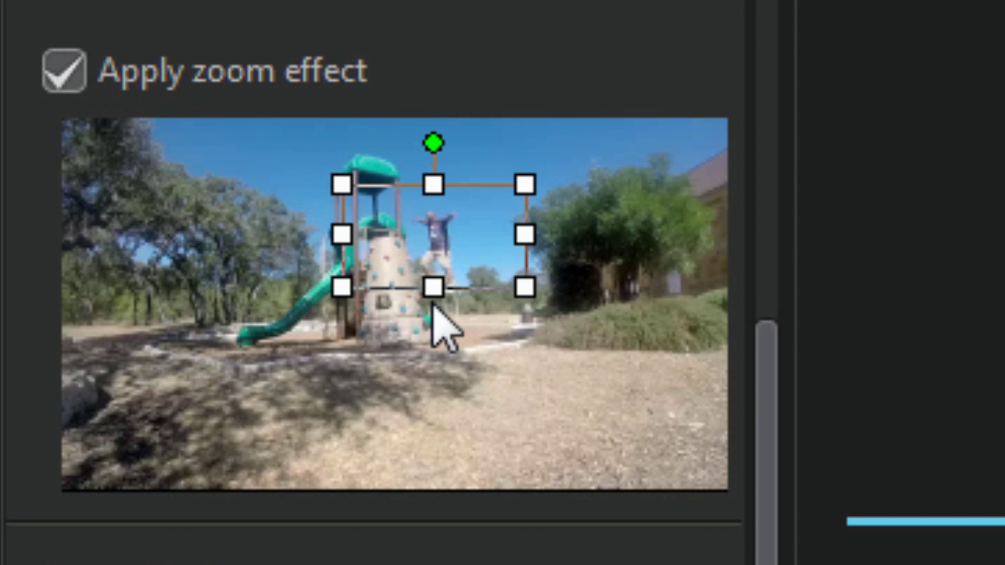
drag(429, 288, 430, 293)
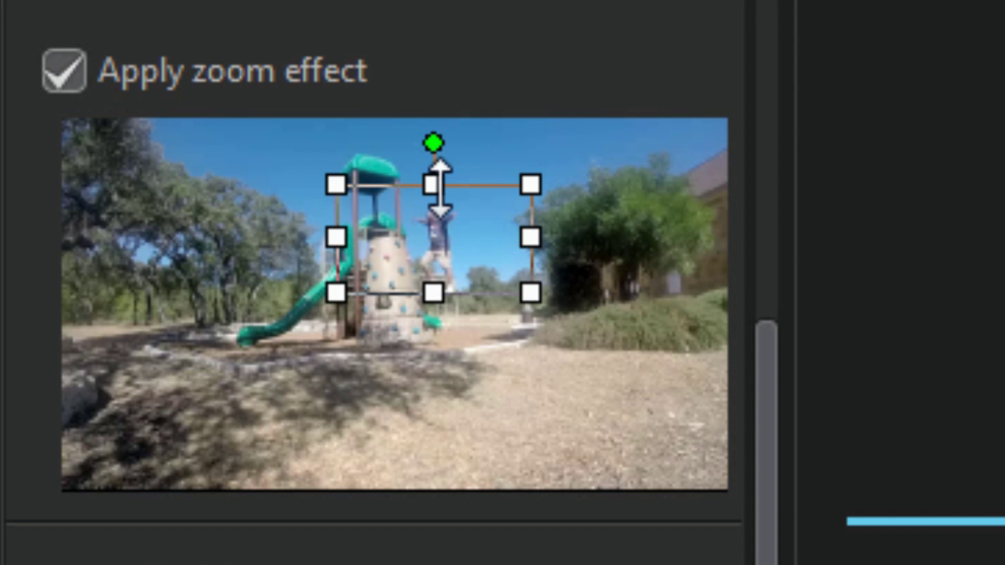
drag(438, 188, 437, 192)
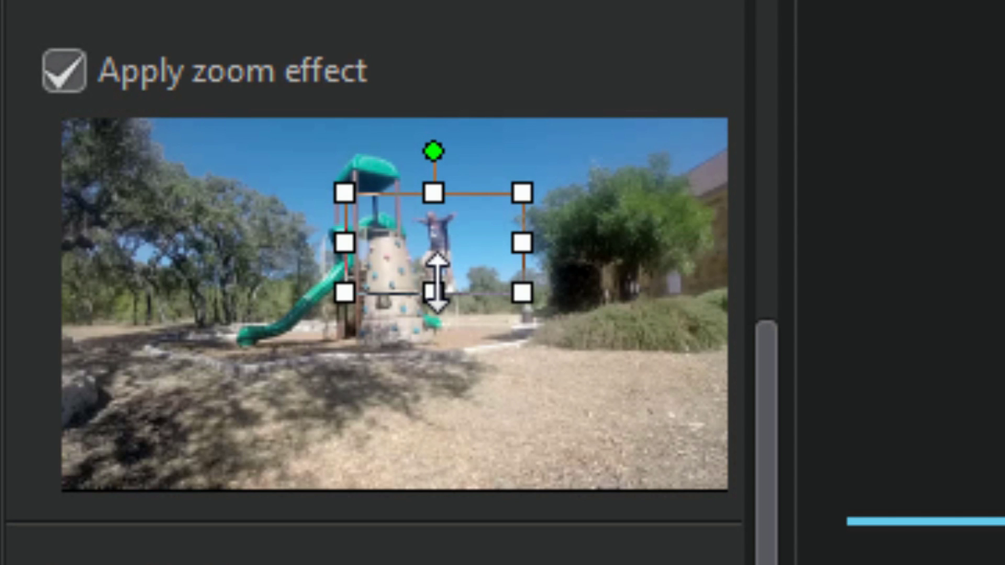